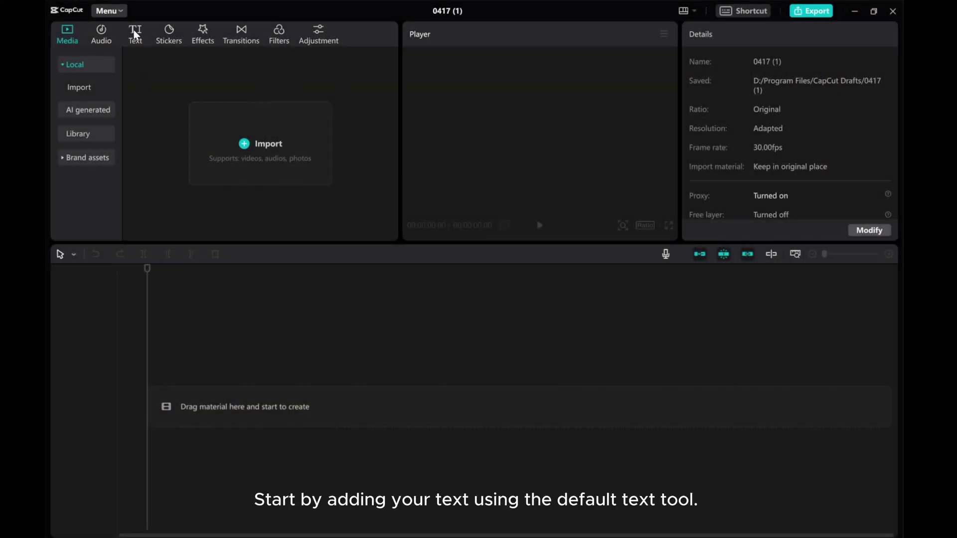
Step: Add a Default text clip and stretch it to about 16 seconds (00:00:16:06)
left_click(135, 34)
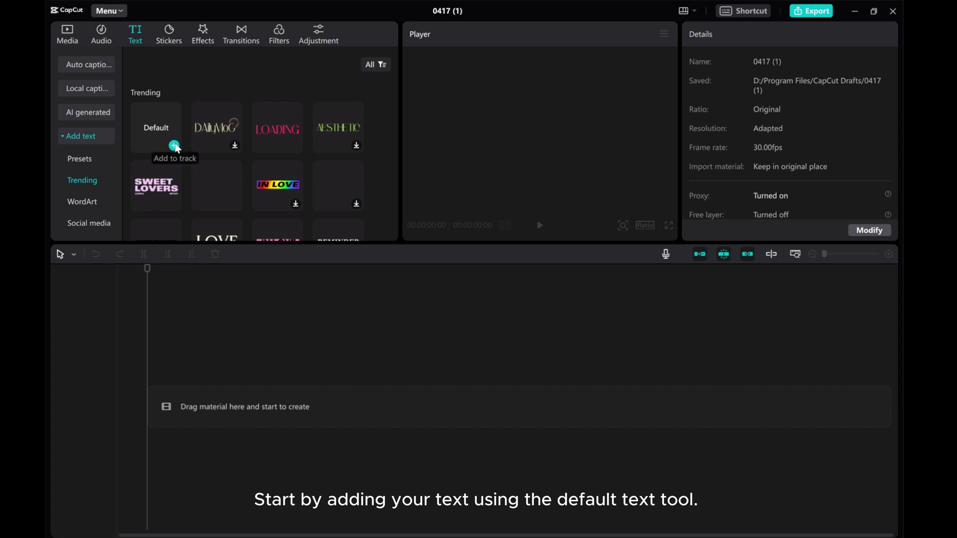
left_click(174, 145)
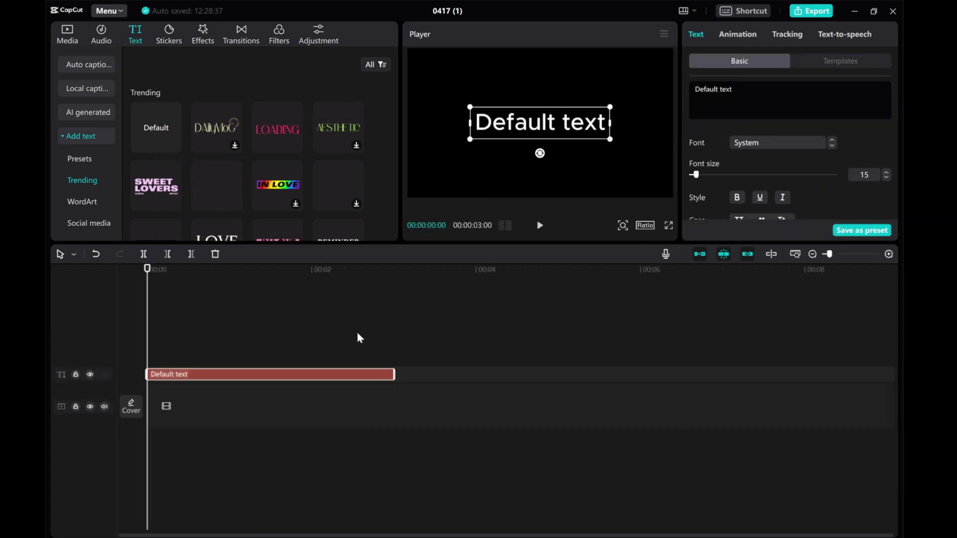
left_click_drag(392, 365, 747, 362)
left_click(812, 254)
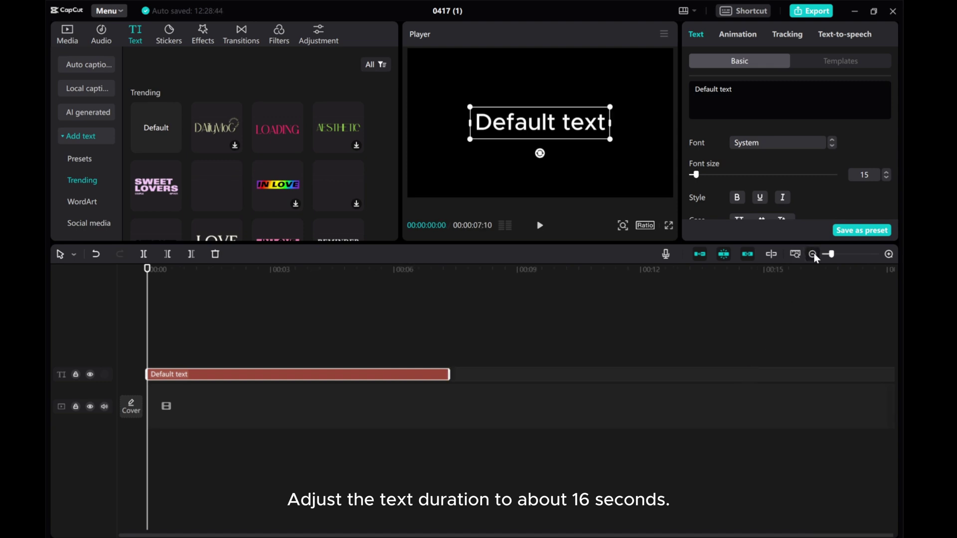
left_click_drag(449, 374, 813, 374)
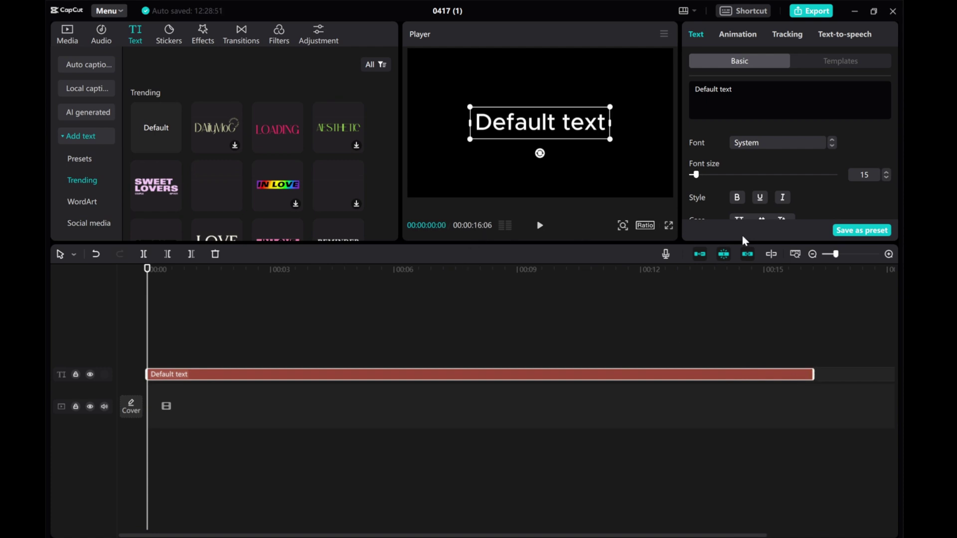
left_click(812, 254)
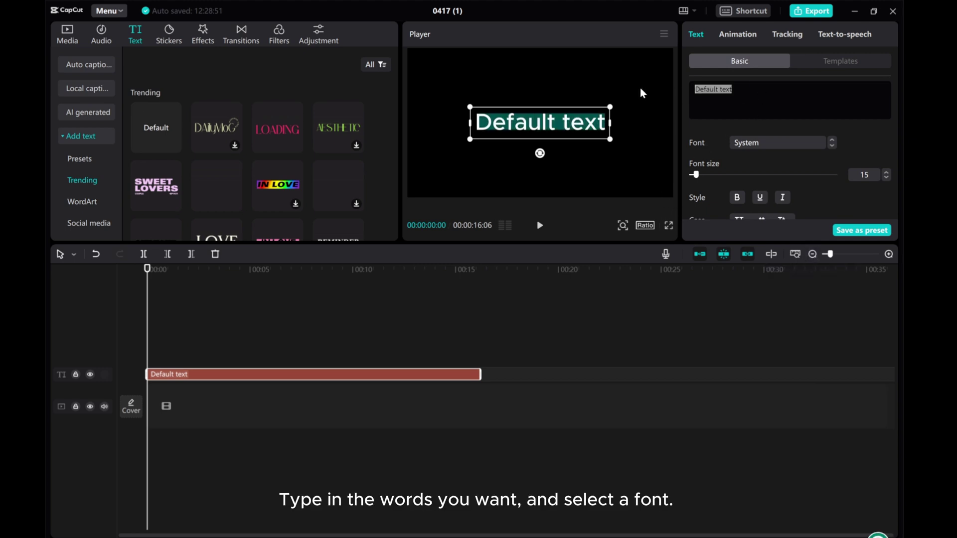
Step: Change the text to 'Nature' in the MonumentExtended-Blk font
type("Nature")
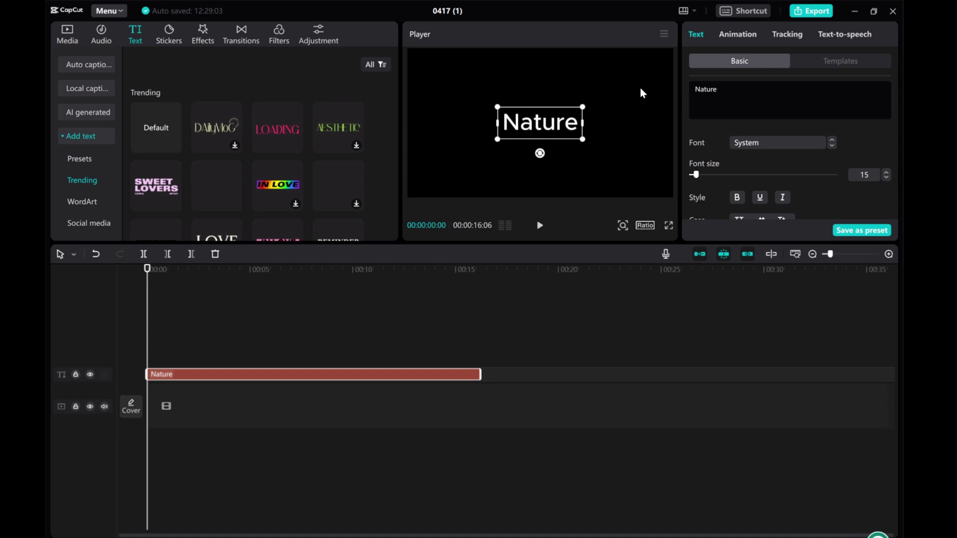
left_click(753, 146)
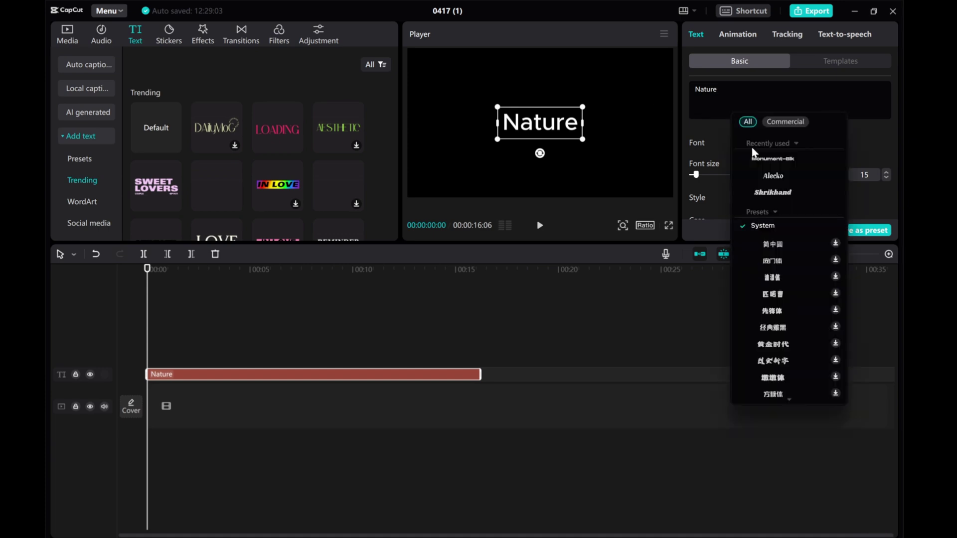
left_click(756, 159)
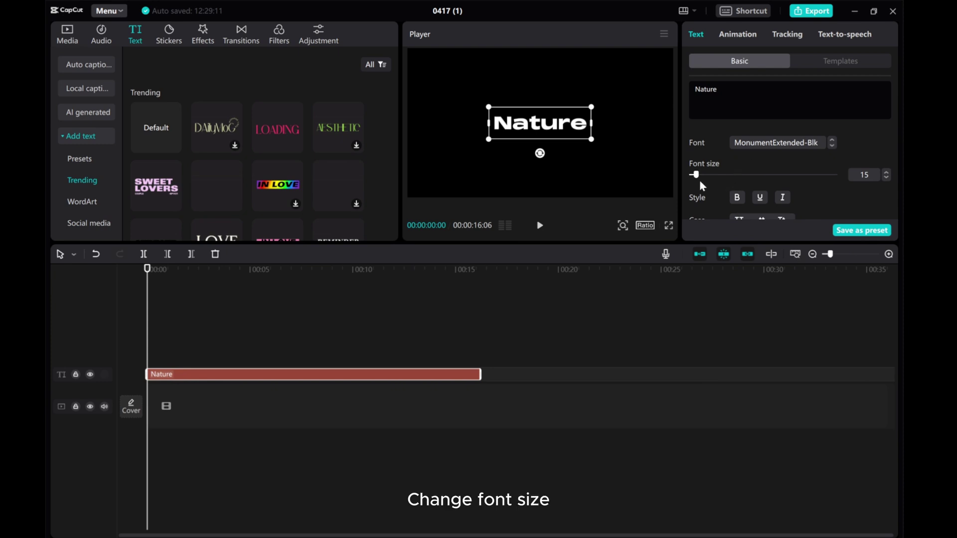
Step: Make the text uppercase and set its font size to 34
left_click_drag(696, 175, 708, 179)
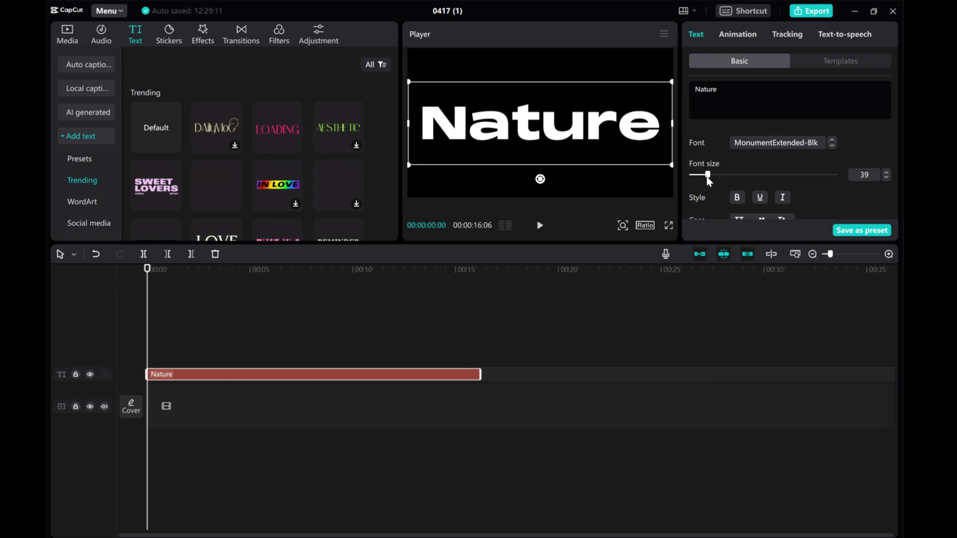
scroll(736, 198, "down", 1)
left_click(739, 178)
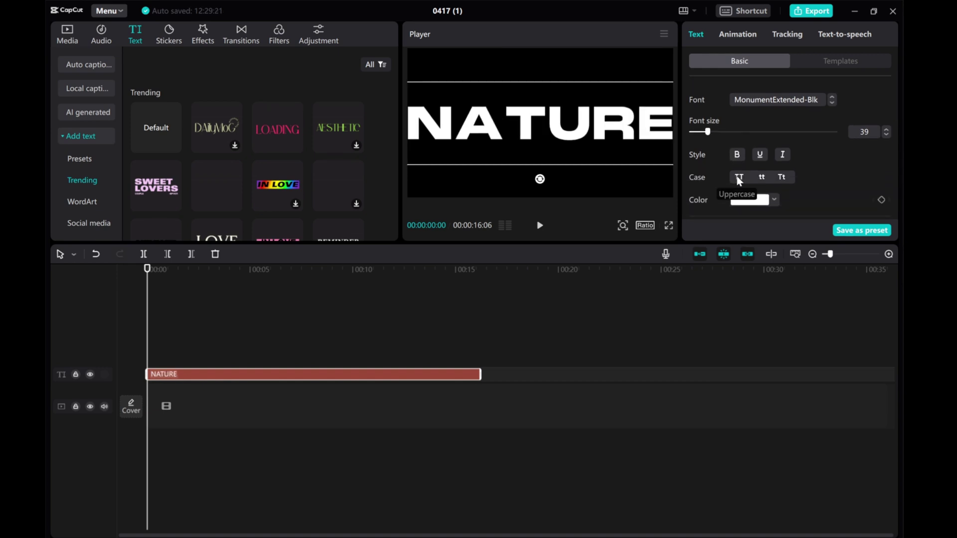
left_click(886, 134)
left_click(886, 134)
left_click(886, 135)
left_click(886, 135)
left_click(886, 135)
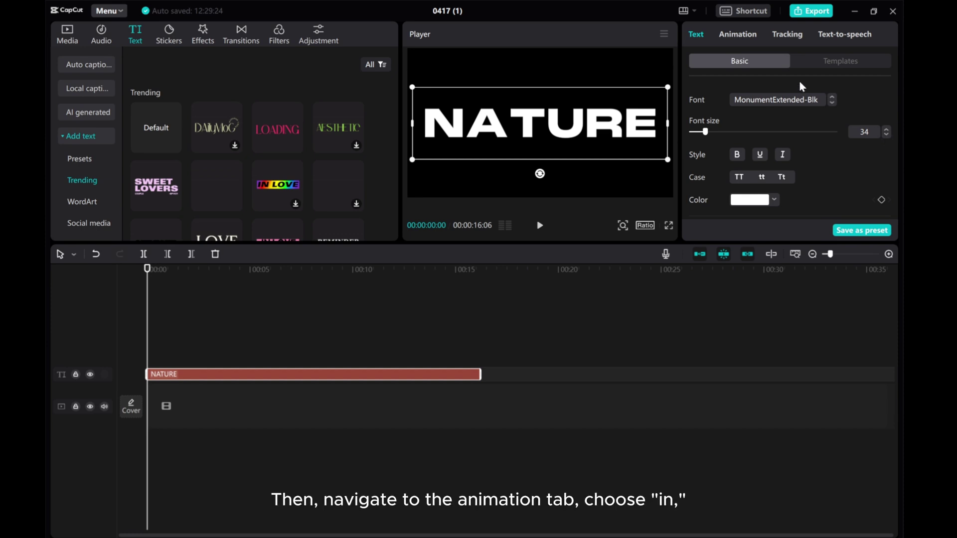
Step: Give the NATURE text the Showing right in-animation lasting 7.0 seconds
left_click(737, 39)
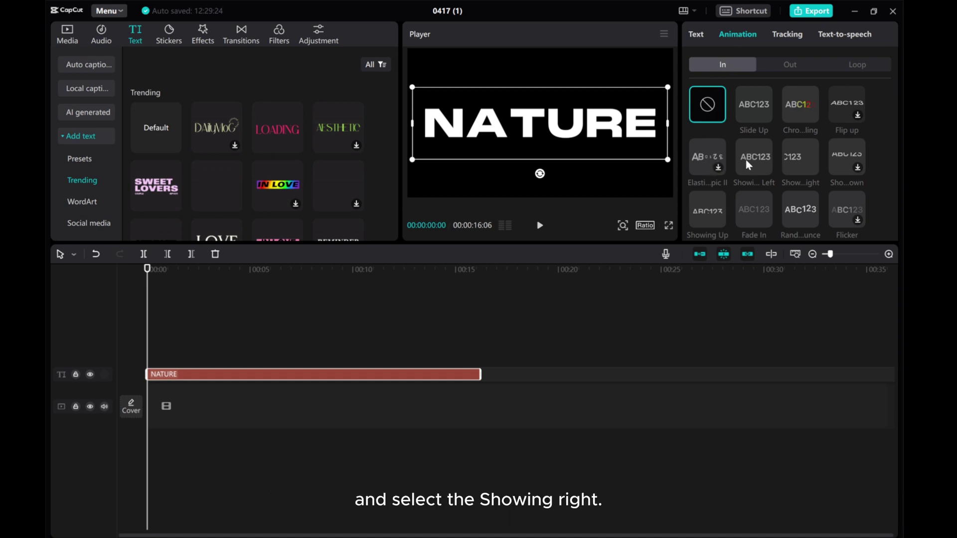
left_click(798, 161)
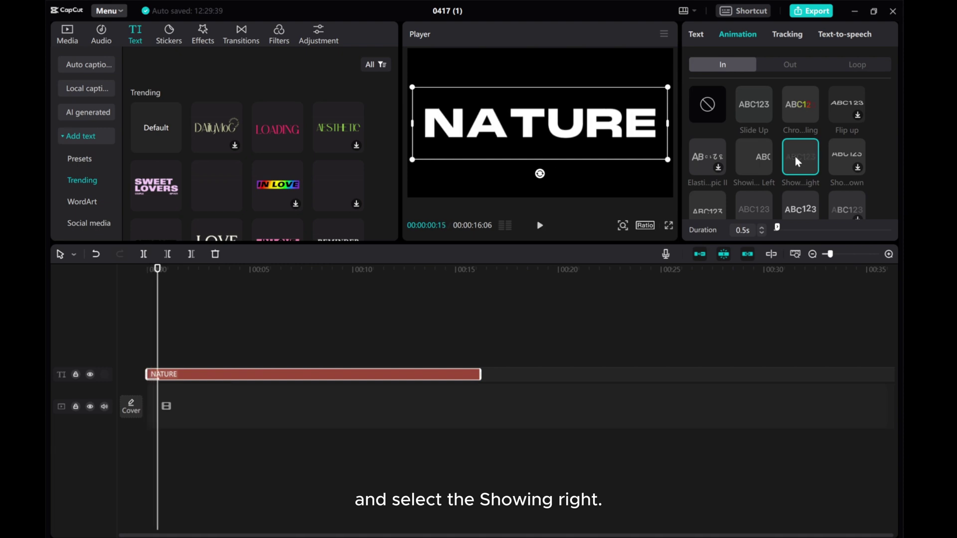
left_click(746, 232)
type("7s")
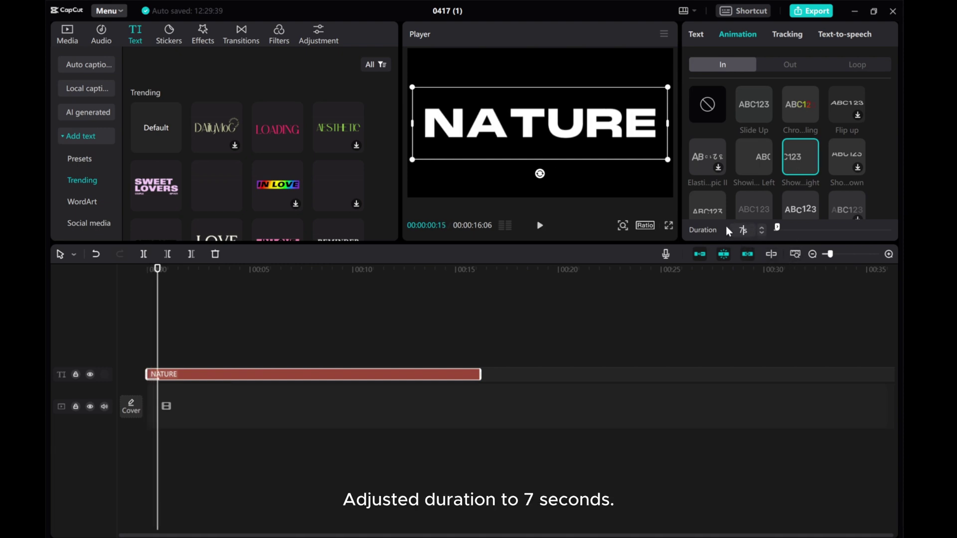
key("Return")
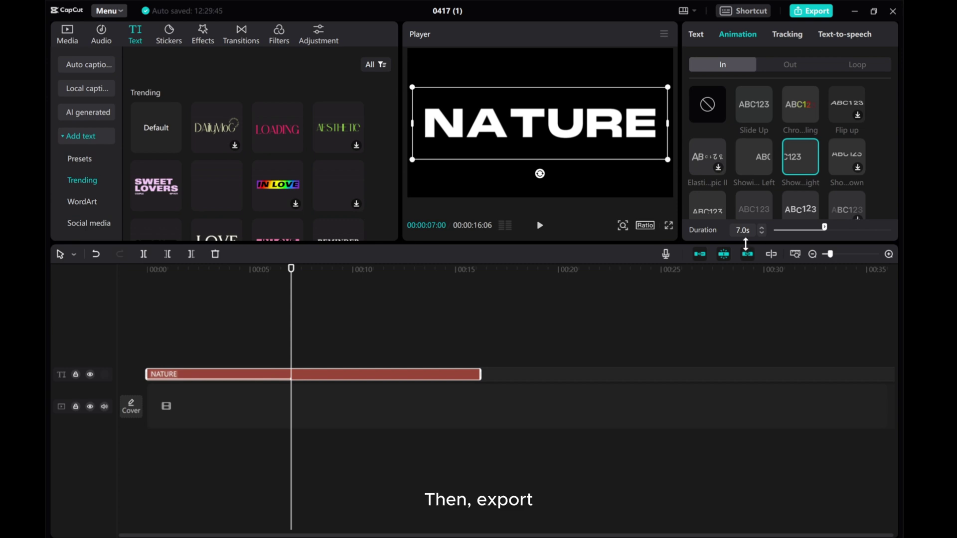
Step: Export the NATURE clip and place it on a track above the forest footage
left_click(813, 11)
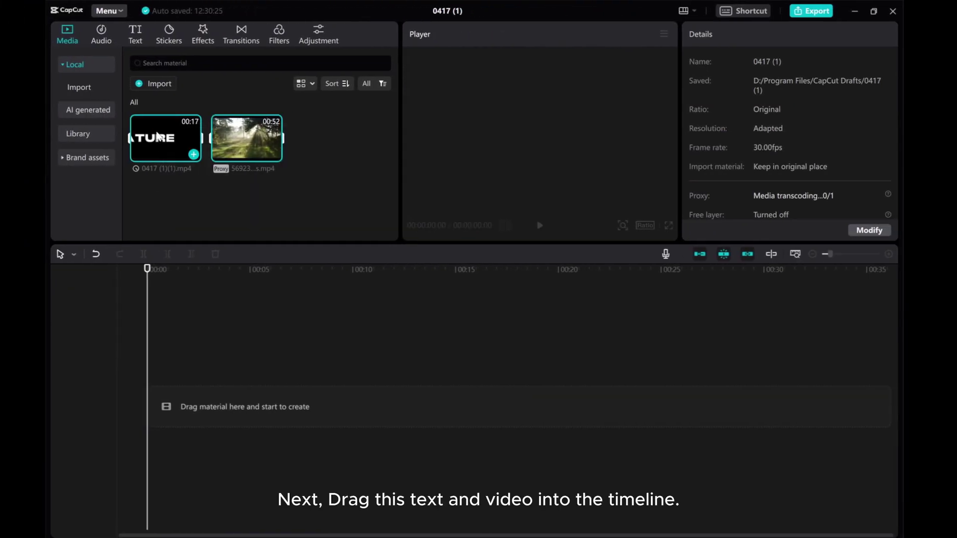
left_click_drag(158, 136, 173, 360)
left_click(169, 401)
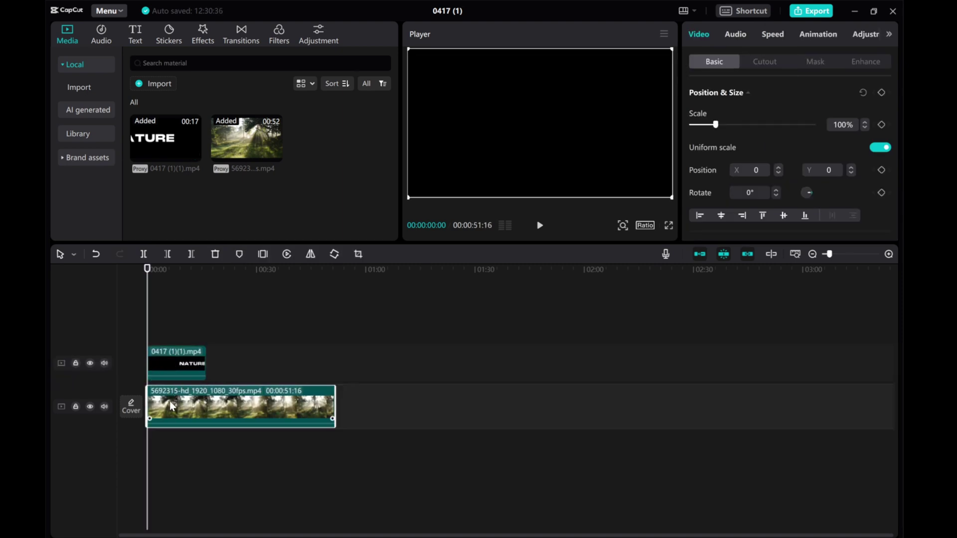
left_click(889, 254)
left_click(888, 254)
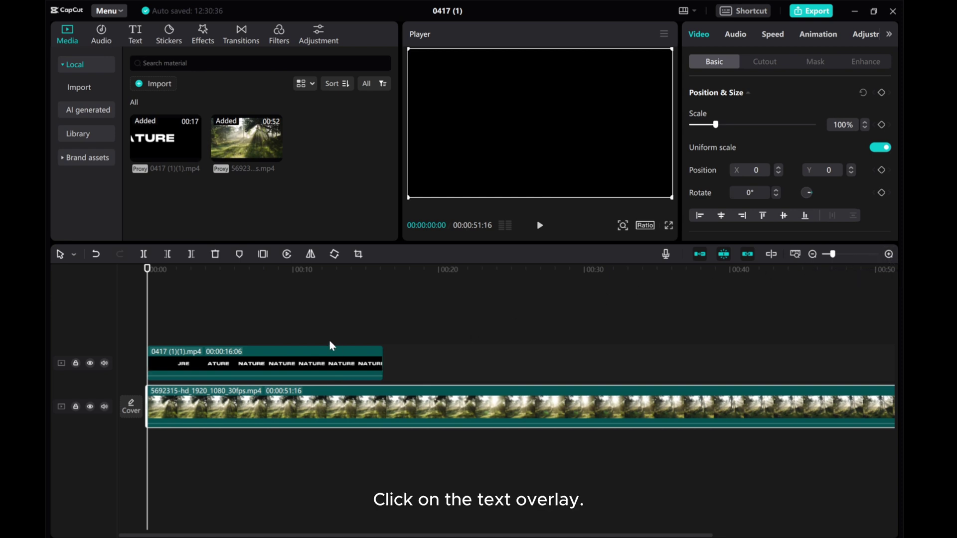
Step: Set the NATURE overlay's blend mode to Multiply
left_click(259, 373)
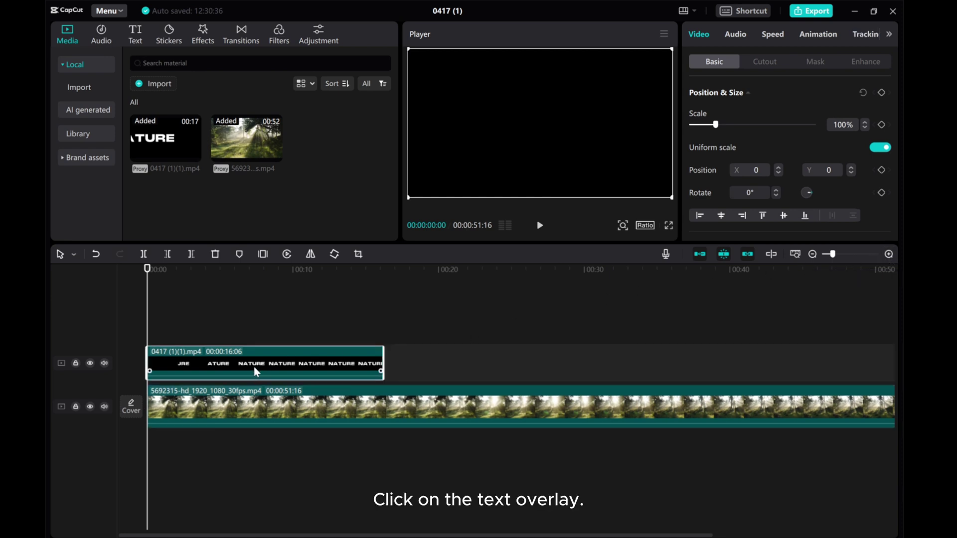
left_click_drag(149, 324, 264, 329)
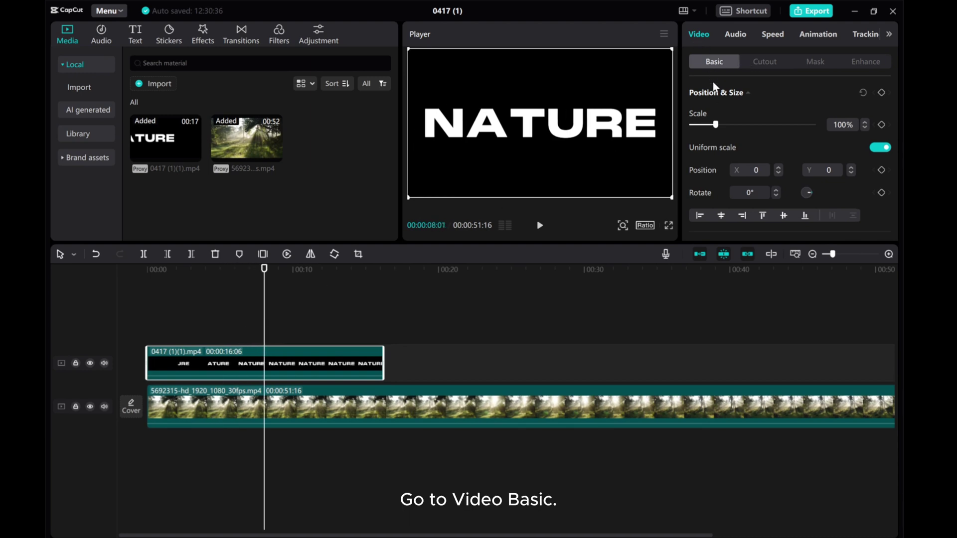
scroll(737, 164, "down", 5)
left_click(723, 100)
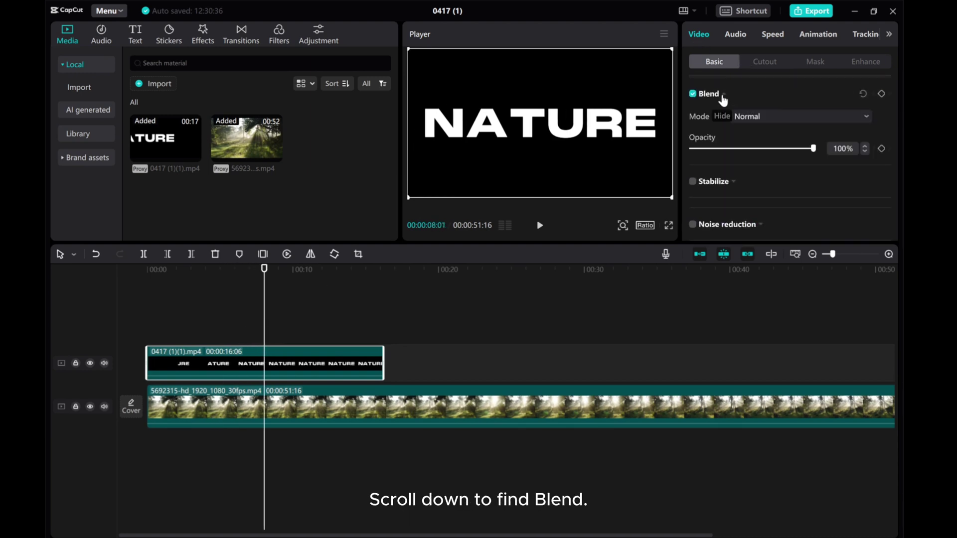
left_click(758, 115)
left_click(756, 323)
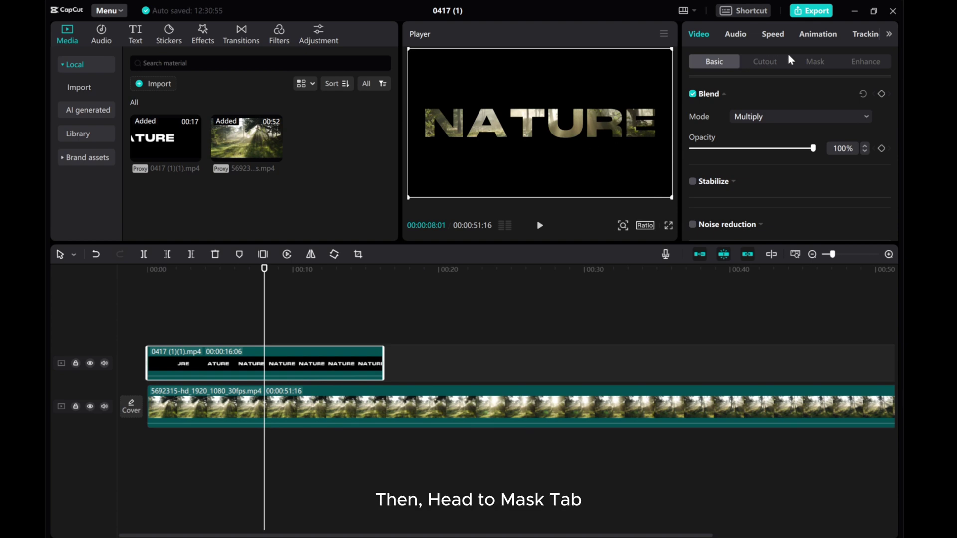
Step: Apply a Mirror mask to the NATURE overlay, widened to cover the frame
left_click(814, 64)
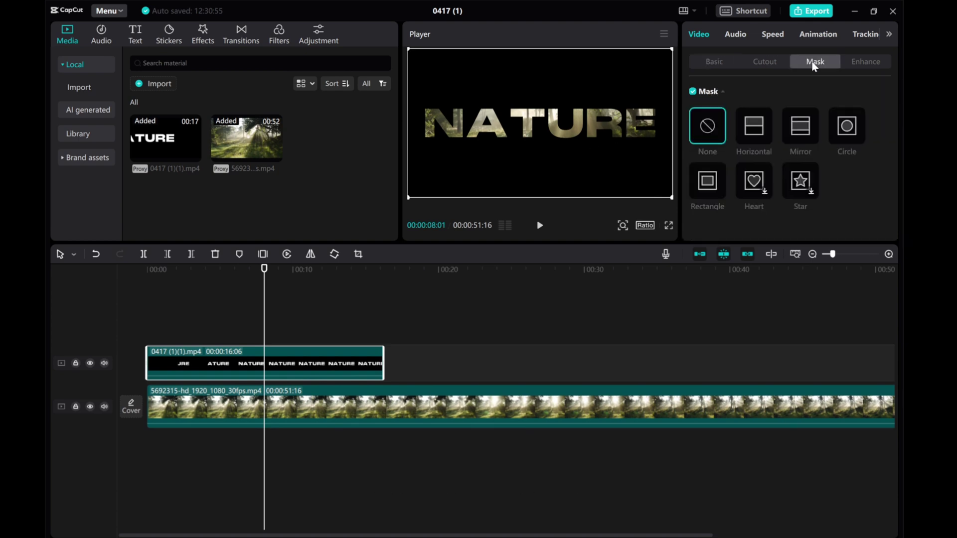
left_click(803, 133)
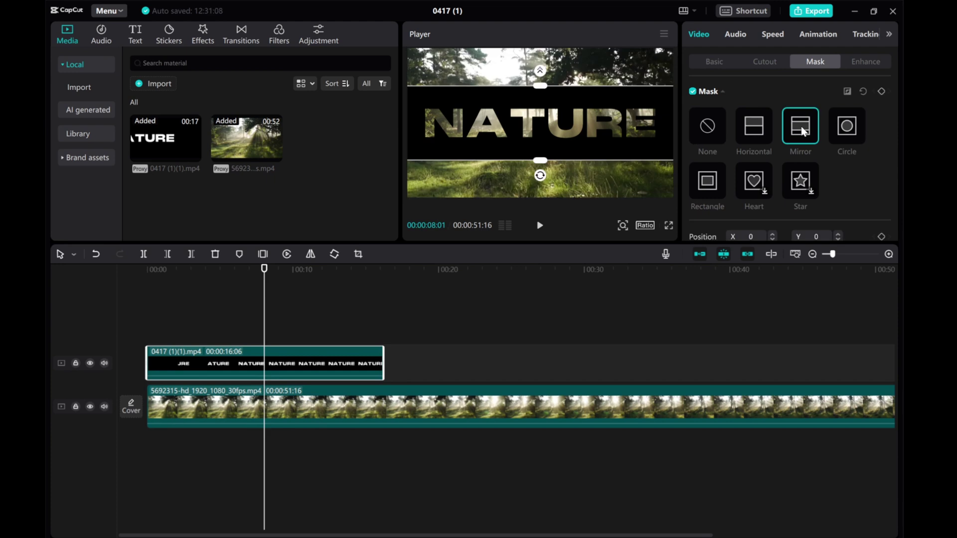
left_click_drag(541, 167, 530, 202)
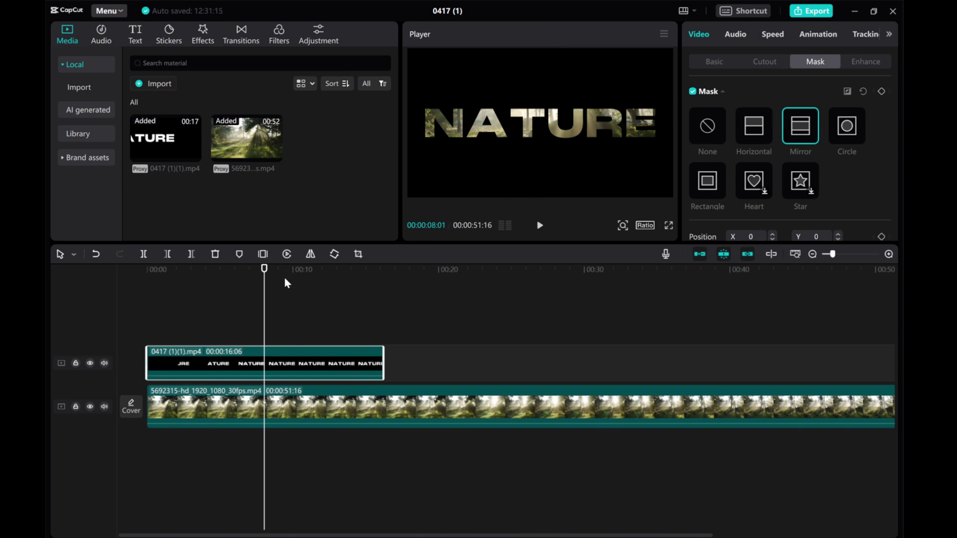
Step: Keyframe the Mirror mask from 3 s to 7 s, feathered and recentred on the text
left_click_drag(264, 299, 238, 309)
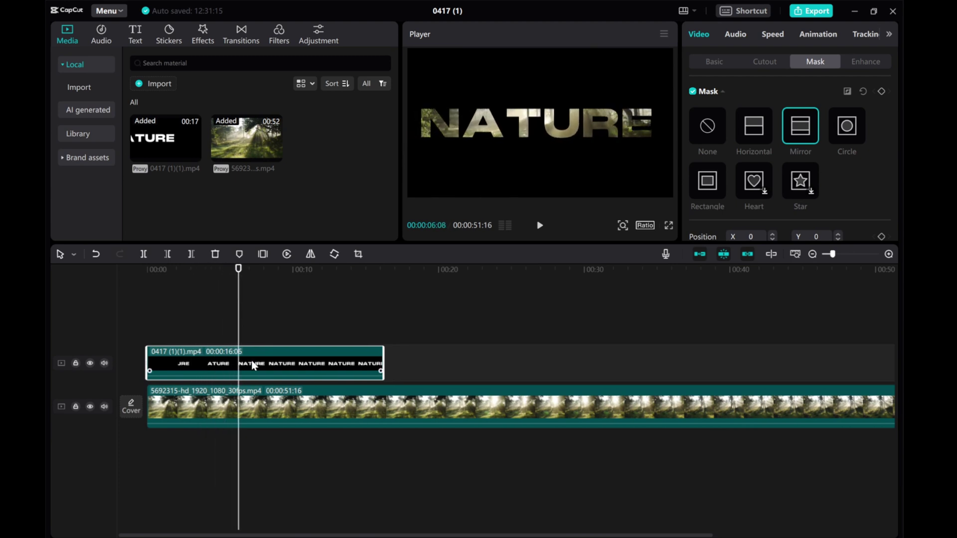
left_click(881, 90)
left_click_drag(239, 324, 298, 320)
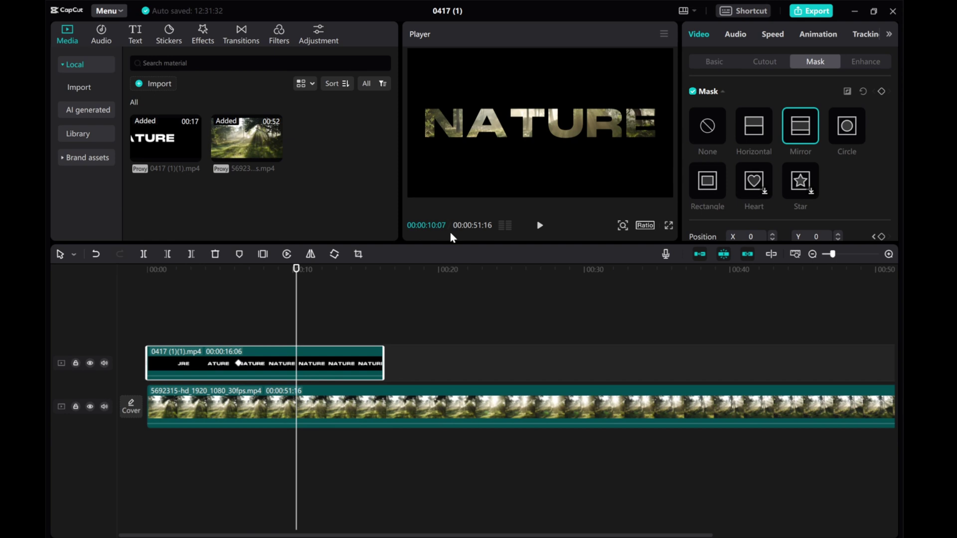
left_click_drag(549, 181, 540, 161)
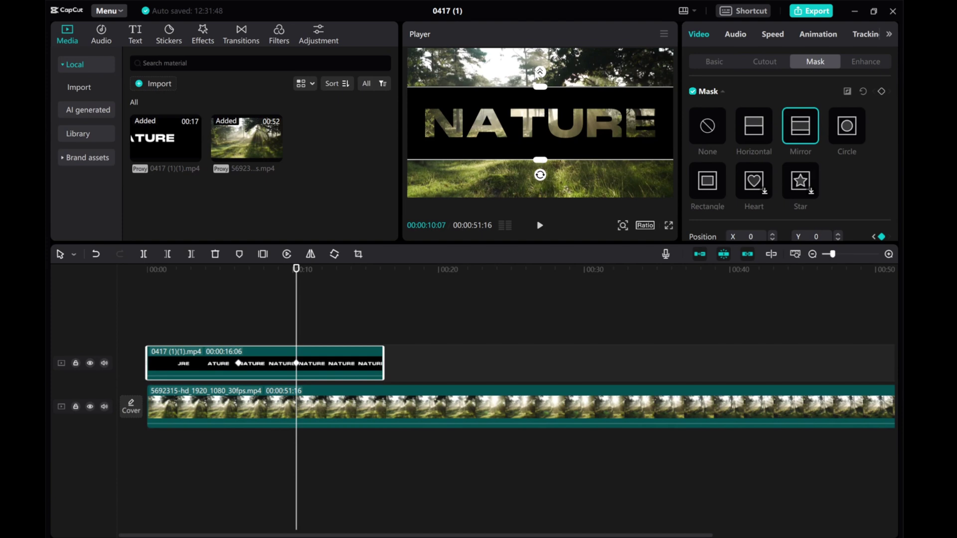
left_click_drag(540, 72, 540, 52)
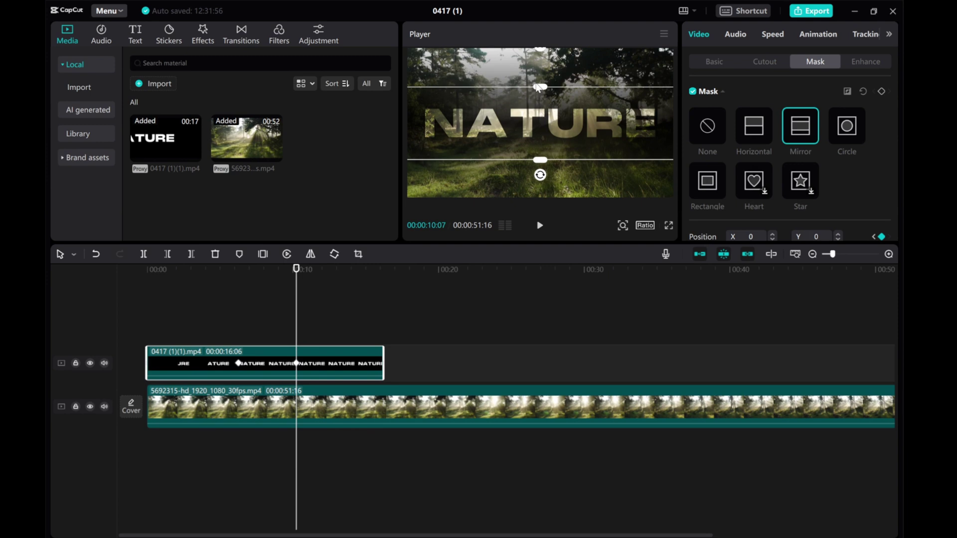
left_click_drag(538, 88, 538, 105)
left_click_drag(541, 167, 538, 98)
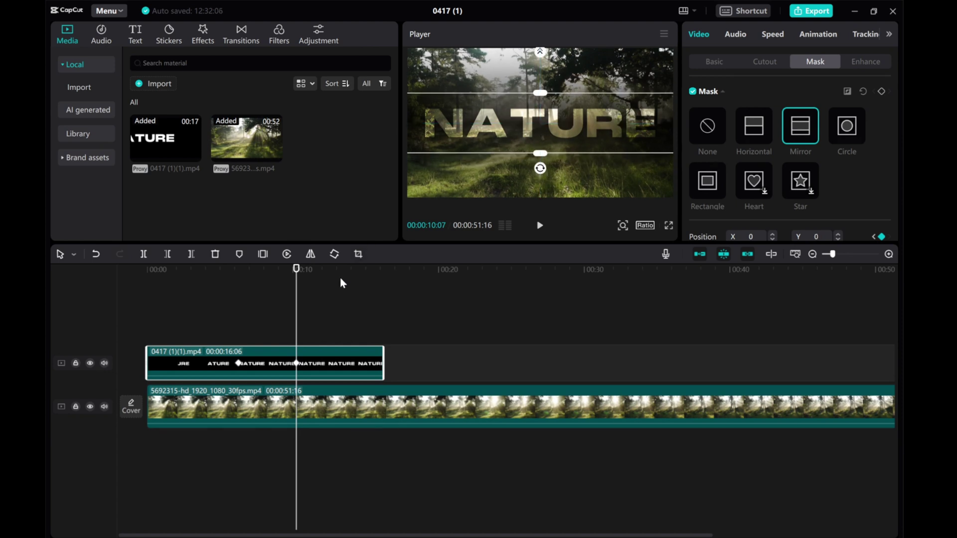
left_click_drag(295, 300, 352, 308)
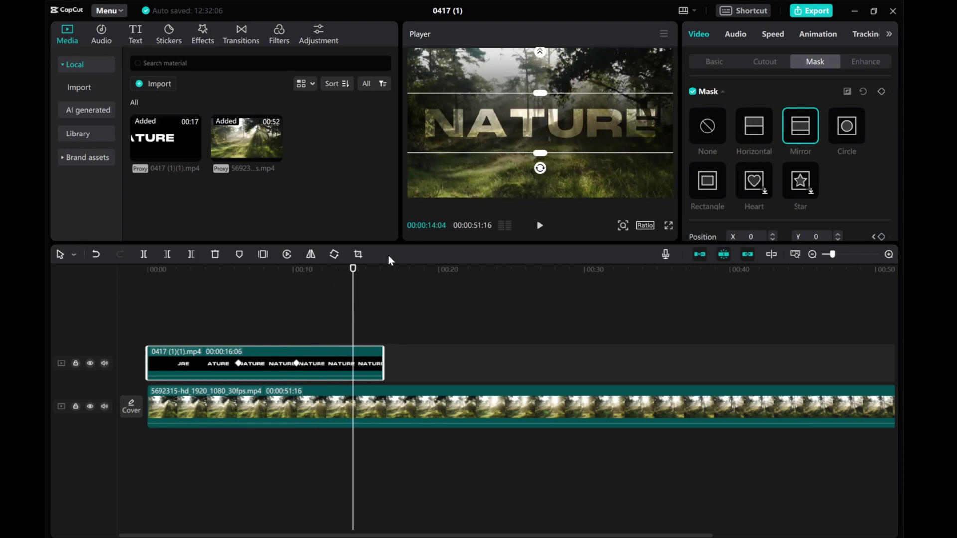
Step: Keyframe the NATURE clip's opacity to fade from 100% to 0% at its end
left_click(714, 62)
scroll(738, 201, "down", 3)
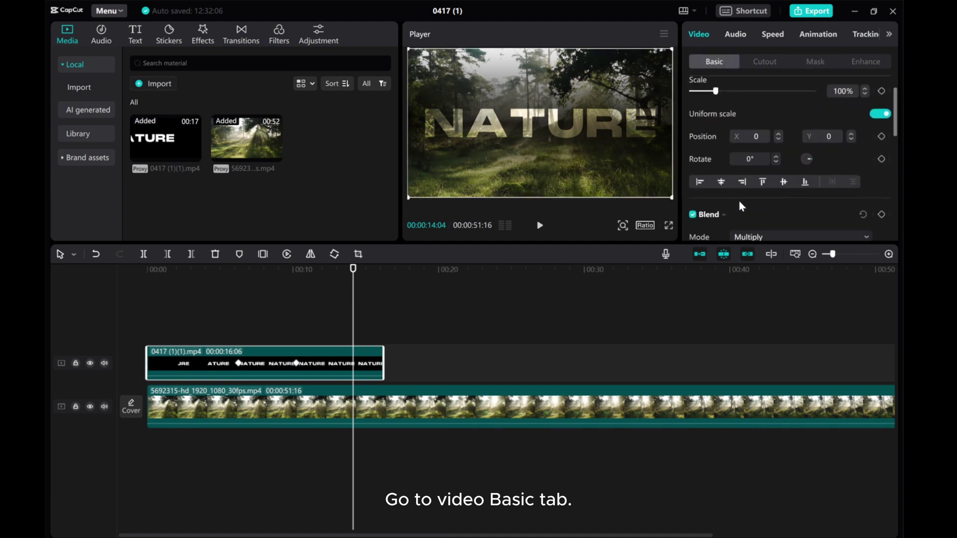
scroll(720, 196, "down", 2)
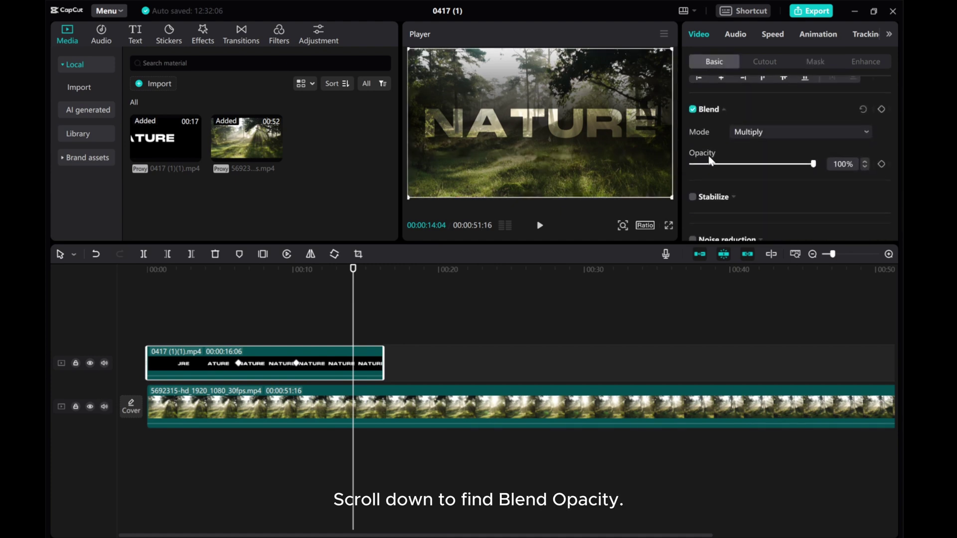
left_click(881, 165)
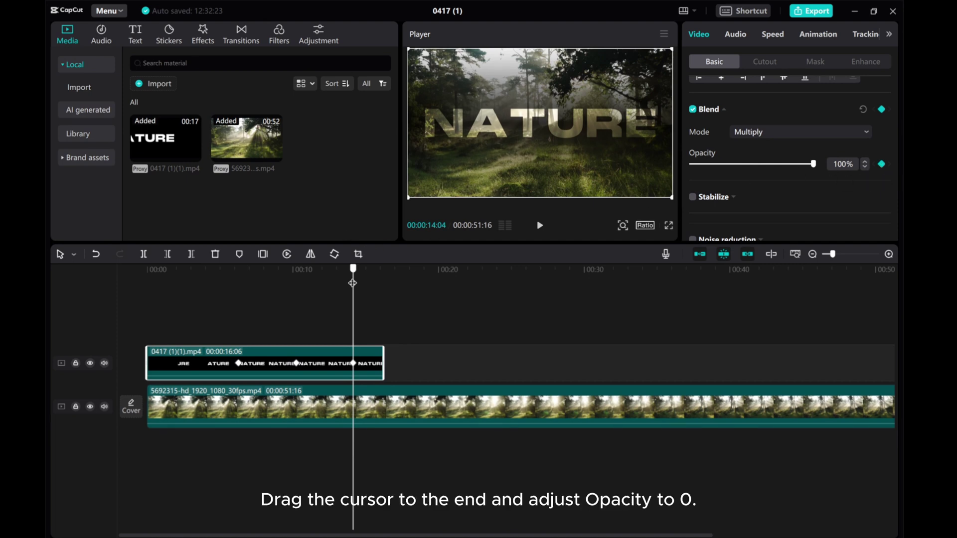
left_click_drag(353, 284, 380, 284)
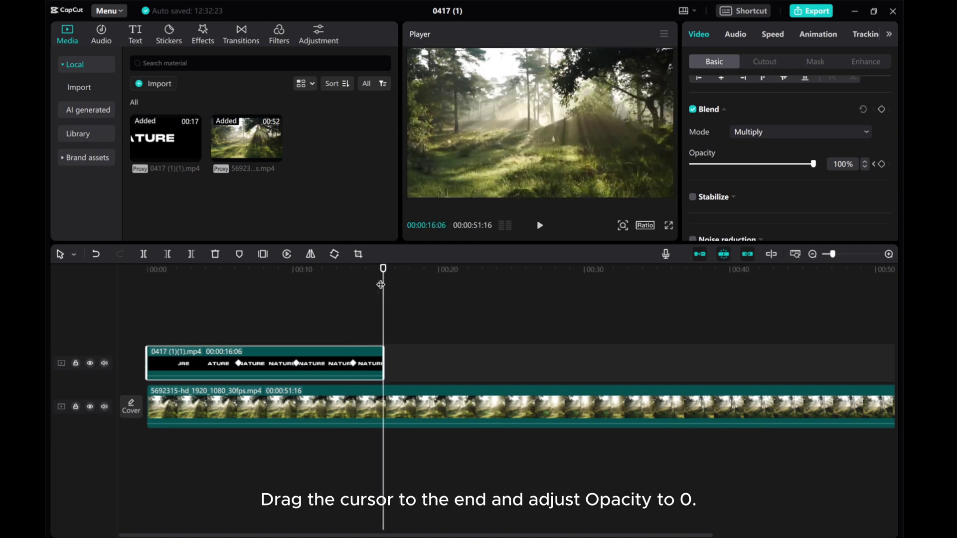
left_click_drag(812, 164, 680, 164)
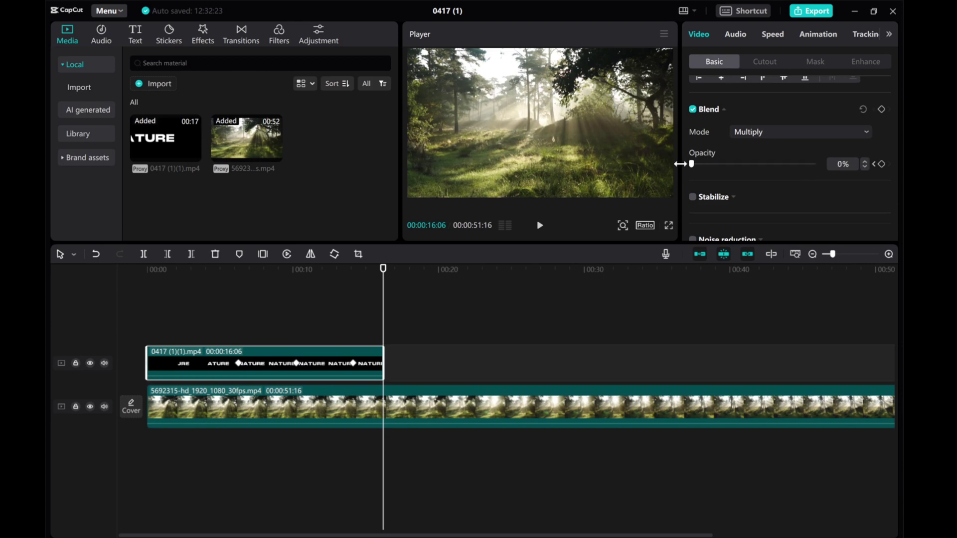
Step: Play back the opacity fade, then reselect the NATURE clip
left_click(375, 318)
left_click(343, 320)
left_click(540, 226)
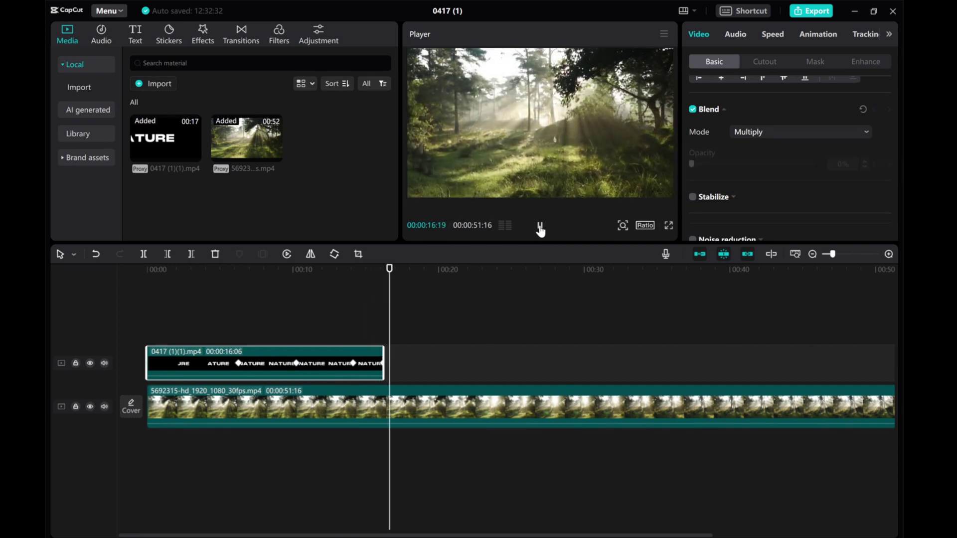
left_click(435, 319)
left_click(360, 360)
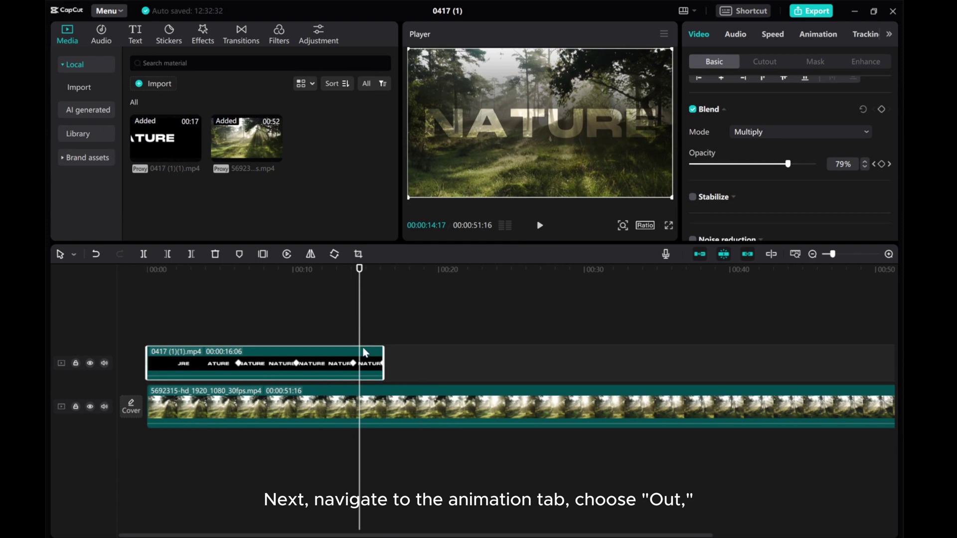
Step: Add the Rotate out animation lasting 4.2 s and play the edit from the start
left_click(819, 36)
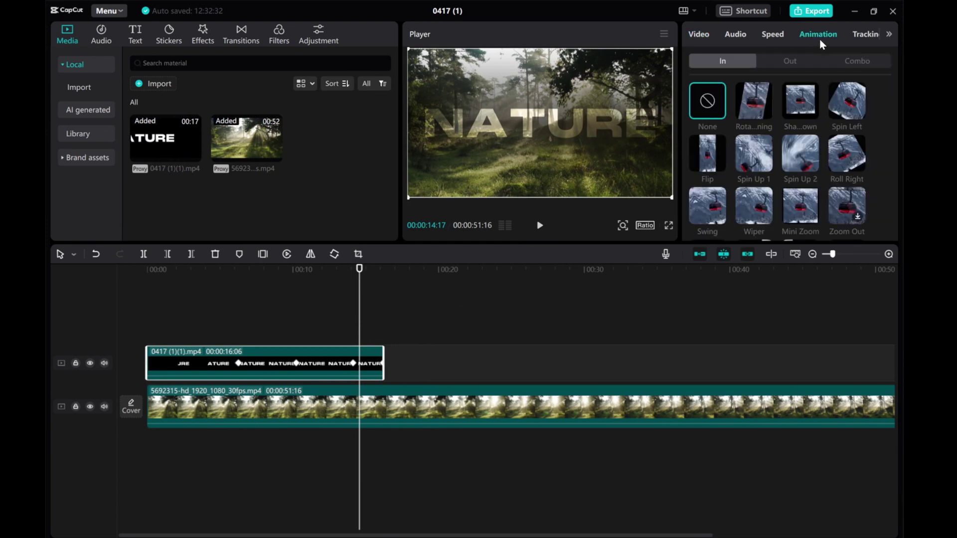
left_click(790, 63)
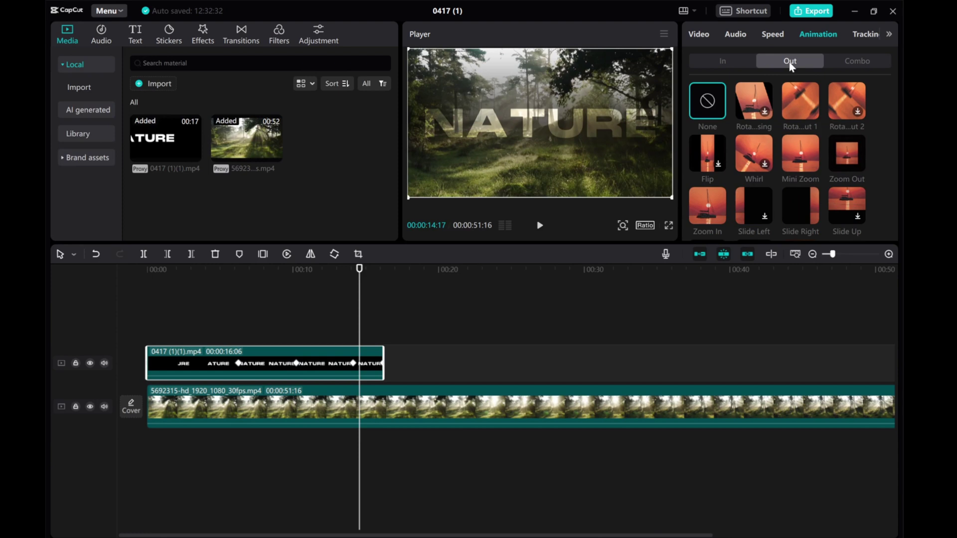
left_click(802, 107)
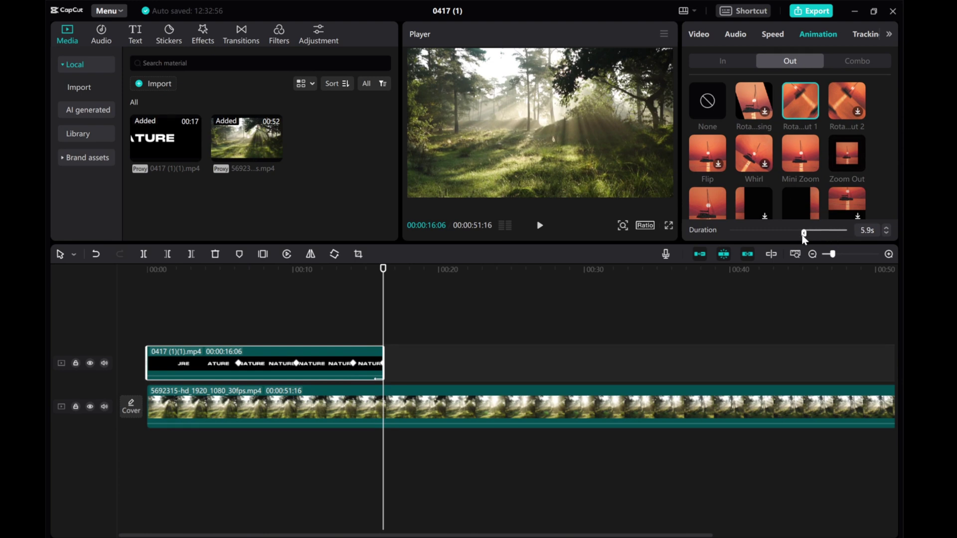
left_click(803, 233)
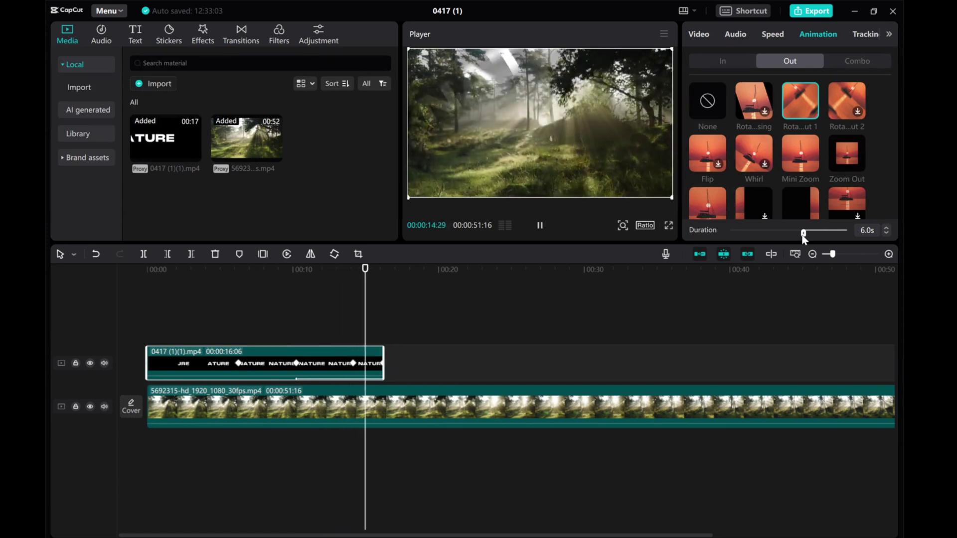
left_click_drag(804, 233, 811, 233)
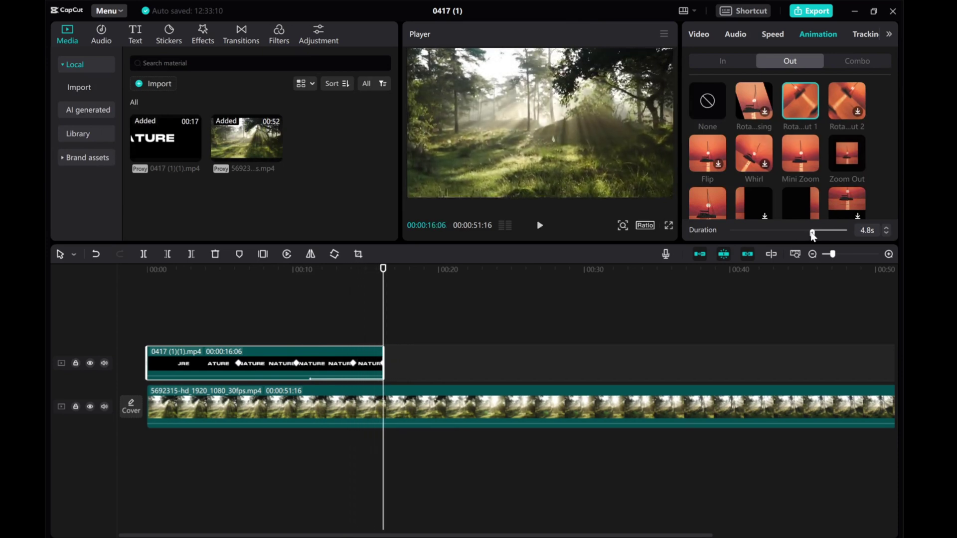
left_click(816, 233)
key("Home")
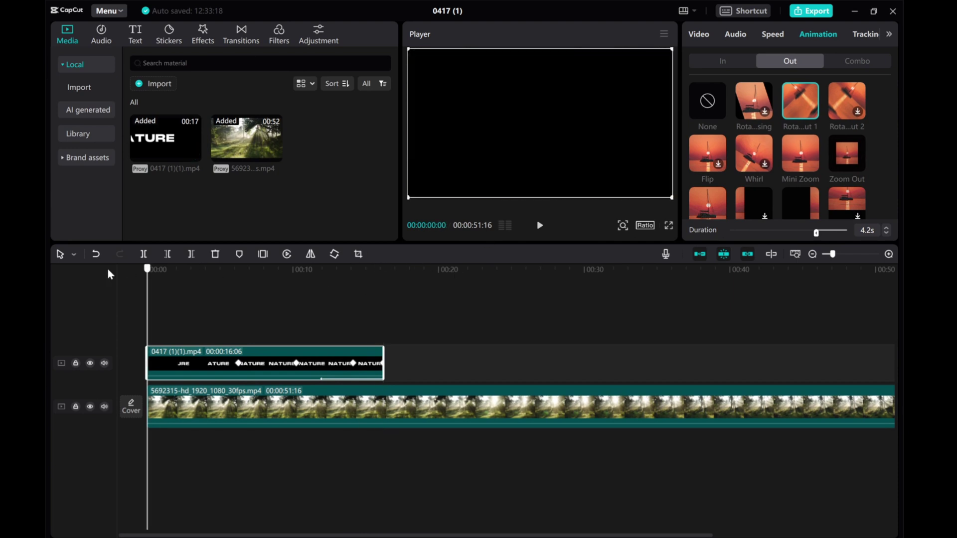
left_click(540, 227)
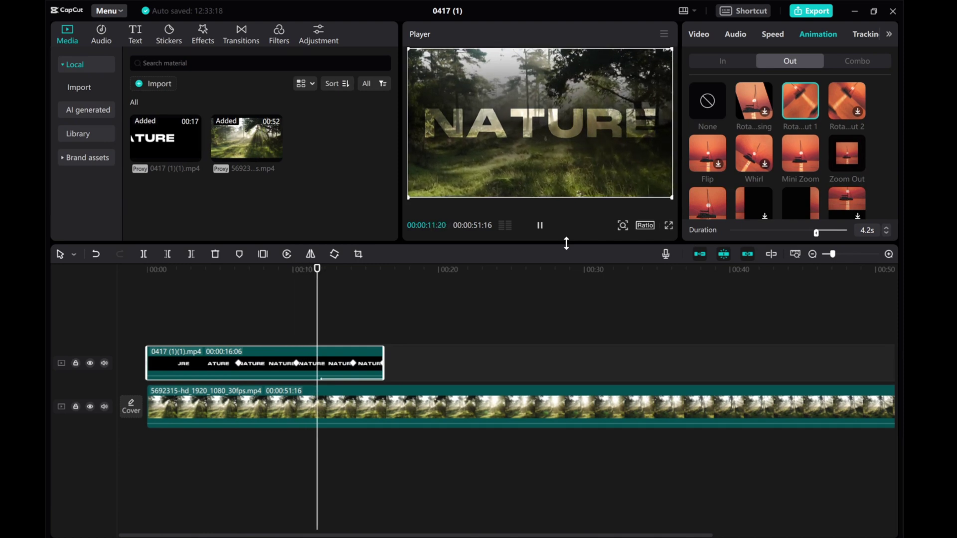
Step: Stop playback, return to the start, and search the music library for 'forest'
left_click(540, 229)
left_click_drag(386, 294, 137, 295)
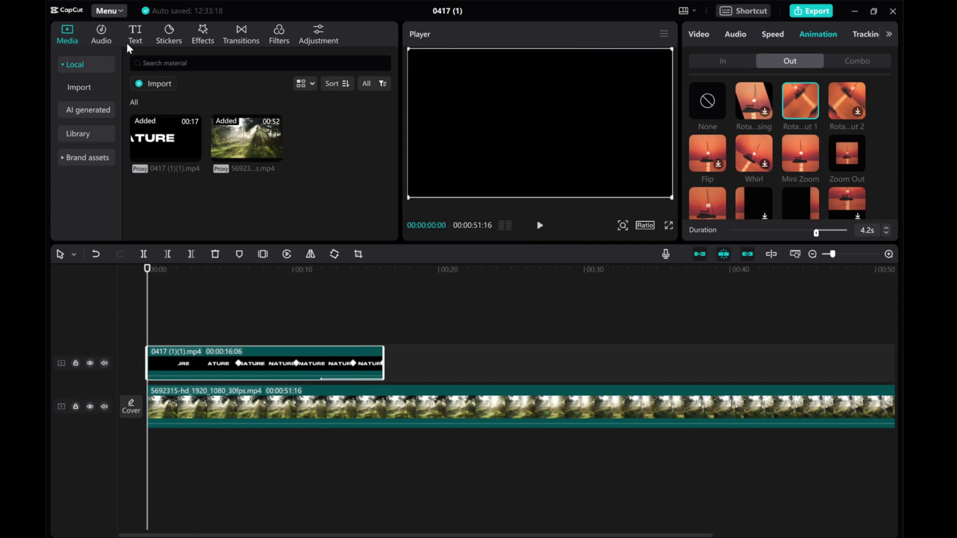
left_click(99, 40)
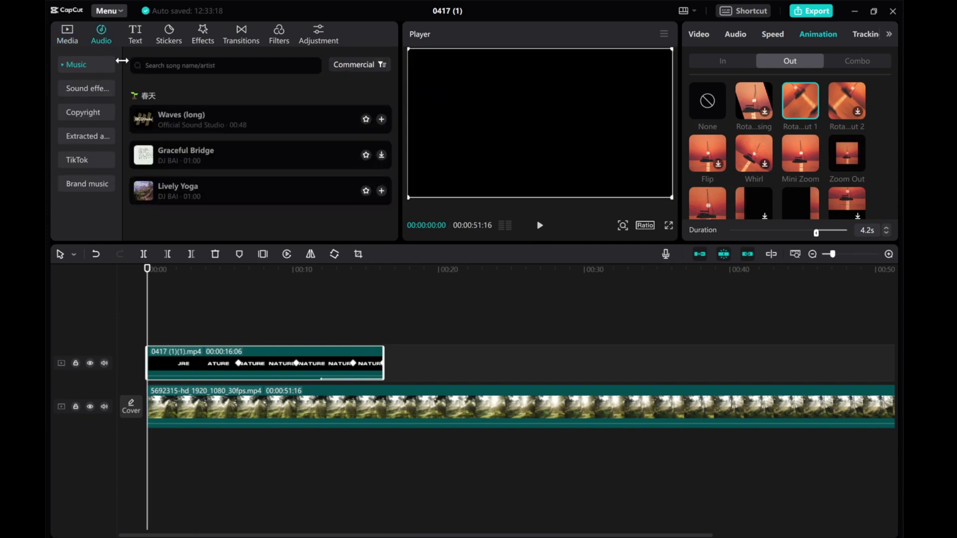
left_click(180, 66)
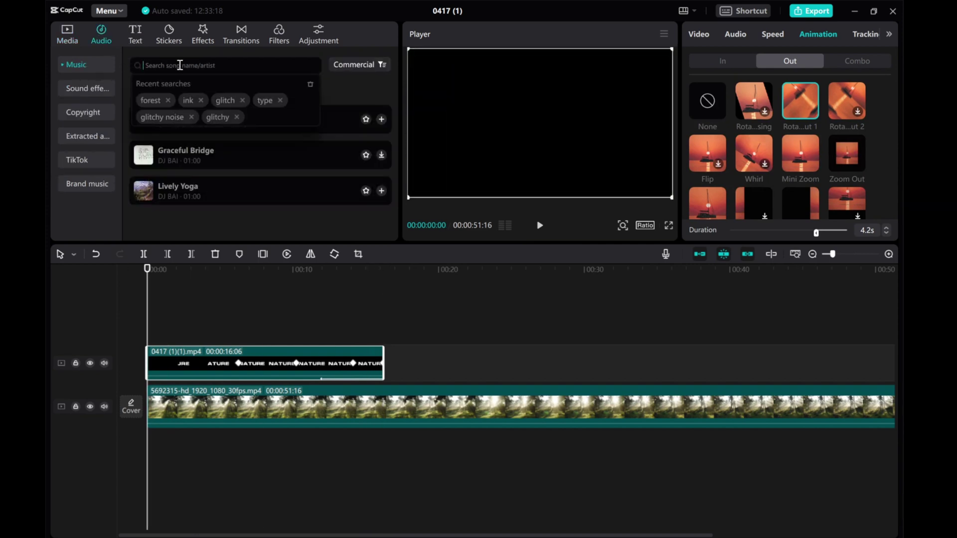
left_click(151, 103)
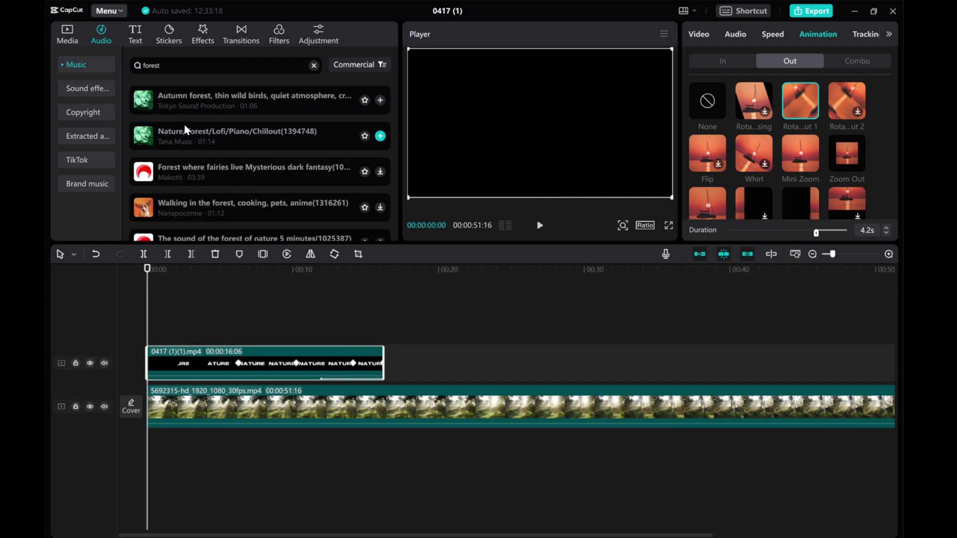
Step: Preview forest tracks and add Nature/Forest/Lofi/Piano/Chillout to the timeline
left_click(207, 98)
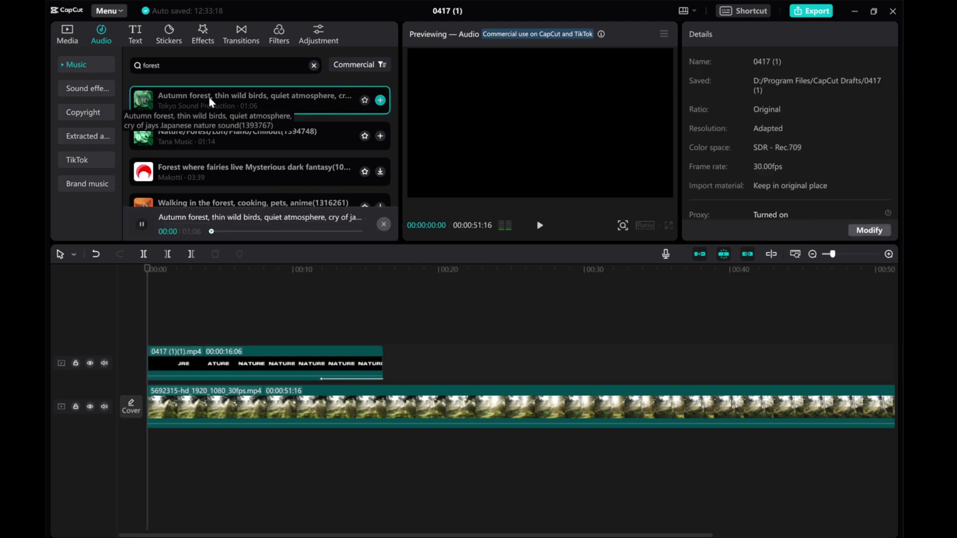
left_click(209, 138)
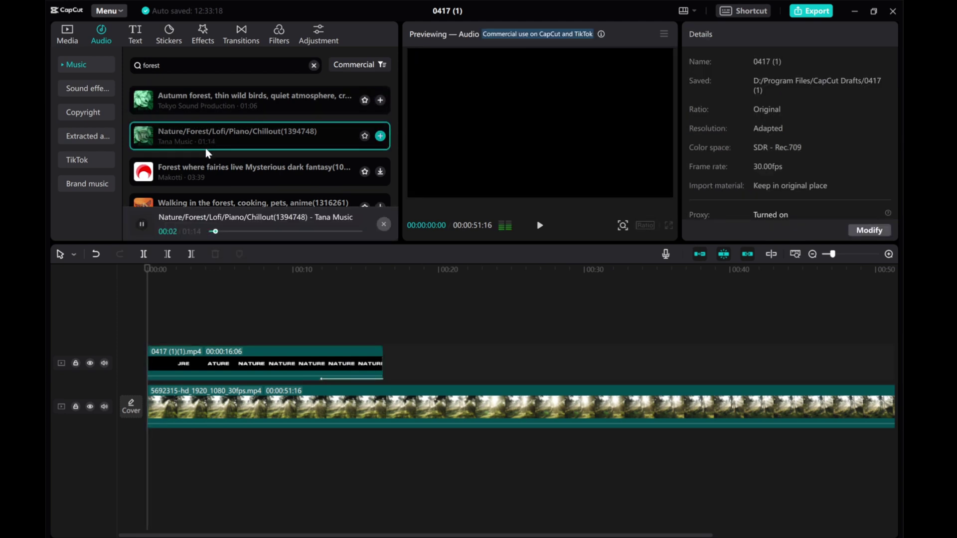
left_click(205, 167)
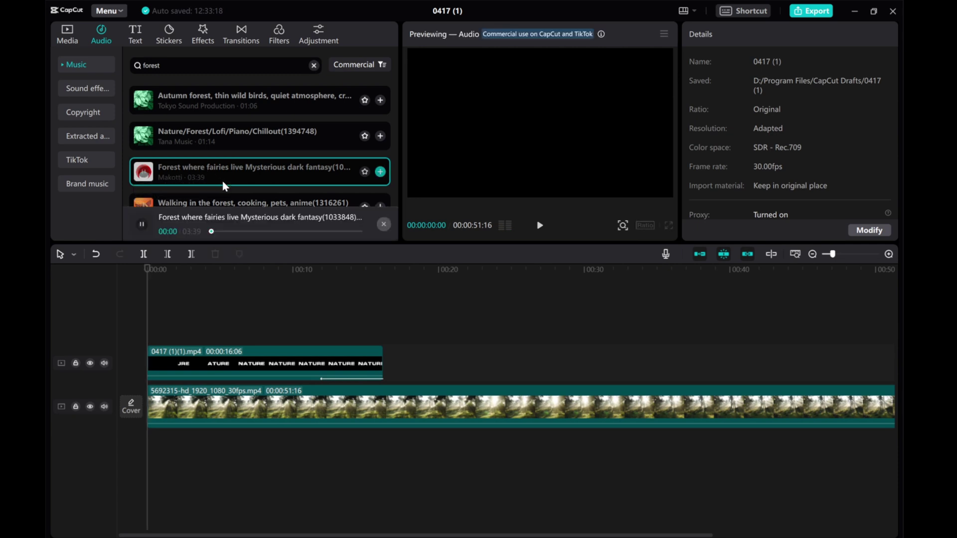
left_click(220, 205)
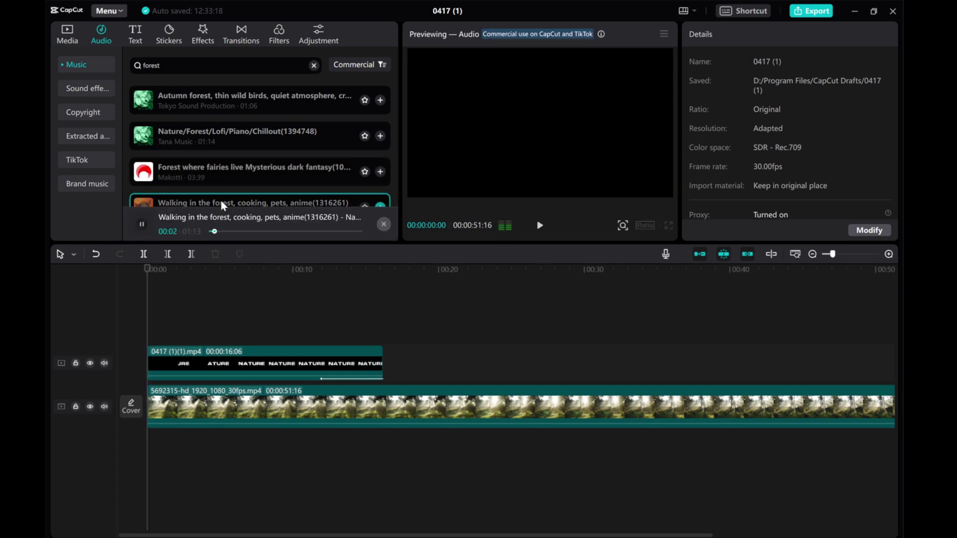
left_click(209, 137)
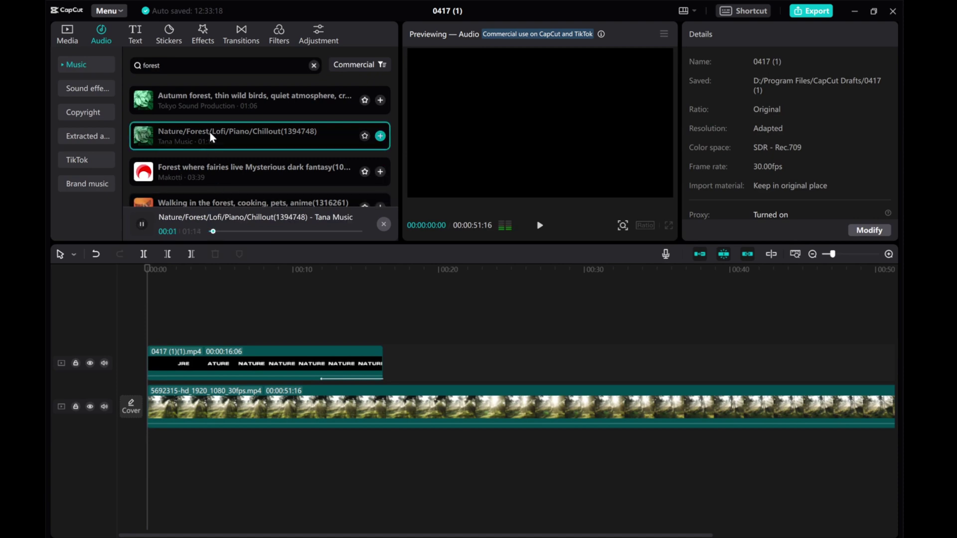
left_click(380, 136)
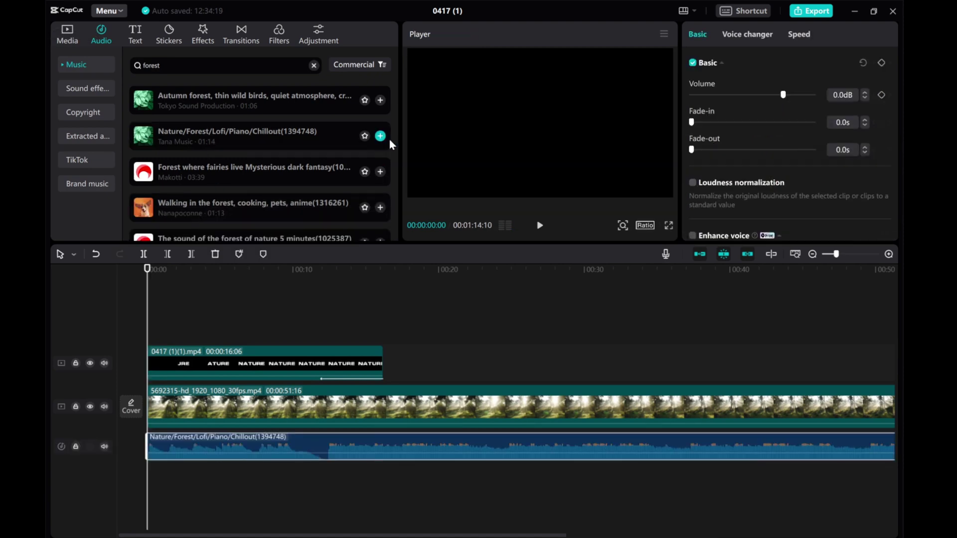